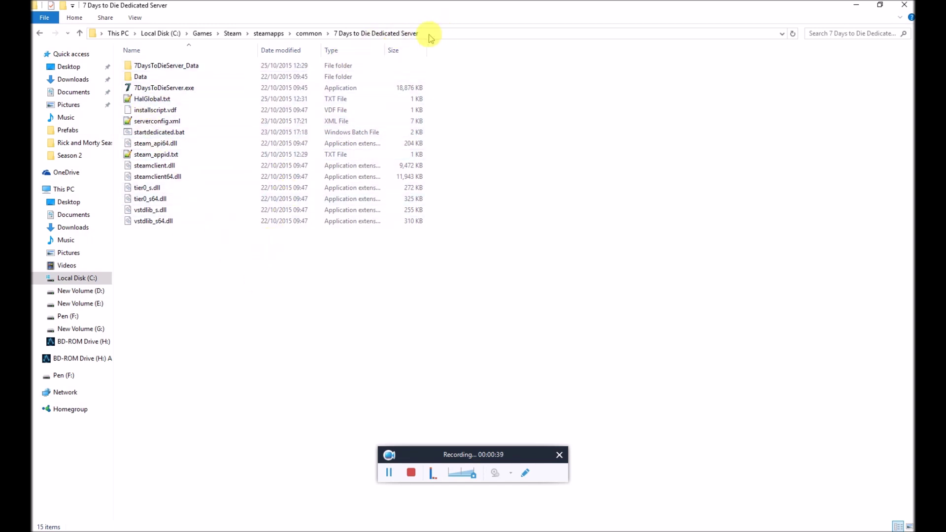
Select HalGlobal.txt in the 7 Days to Die Dedicated Server folder.
{"action": "left_click", "coordinate": [152, 100]}
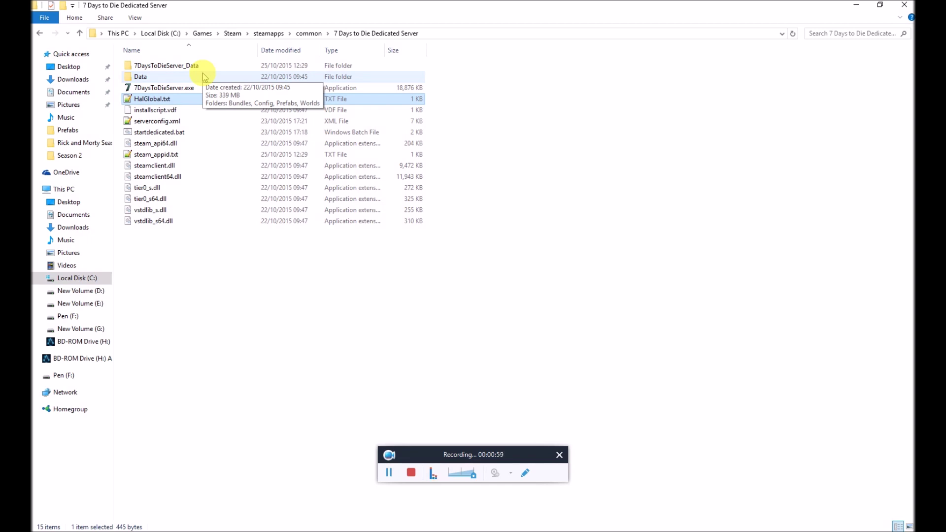
Open HalGlobal.txt in Notepad++ and highlight the halserveractive=True setting among the HAL server lines.
{"action": "double_click", "coordinate": [165, 99]}
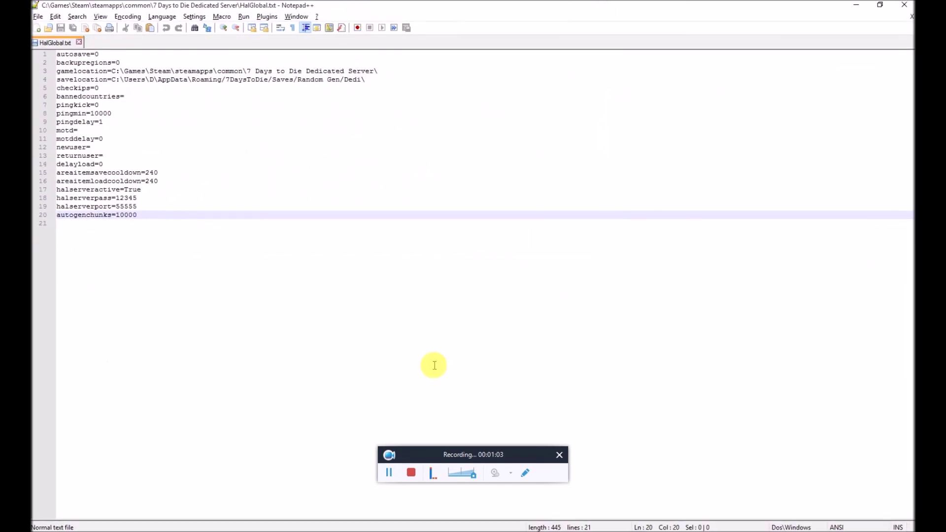
{"action": "left_click_drag", "start_coordinate": [215, 230], "coordinate": [38, 188]}
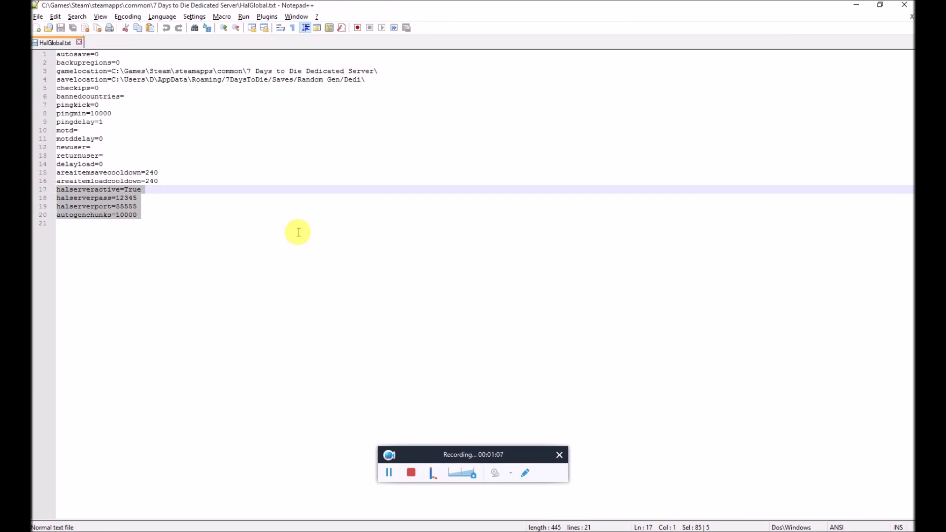
{"action": "double_click", "coordinate": [71, 189]}
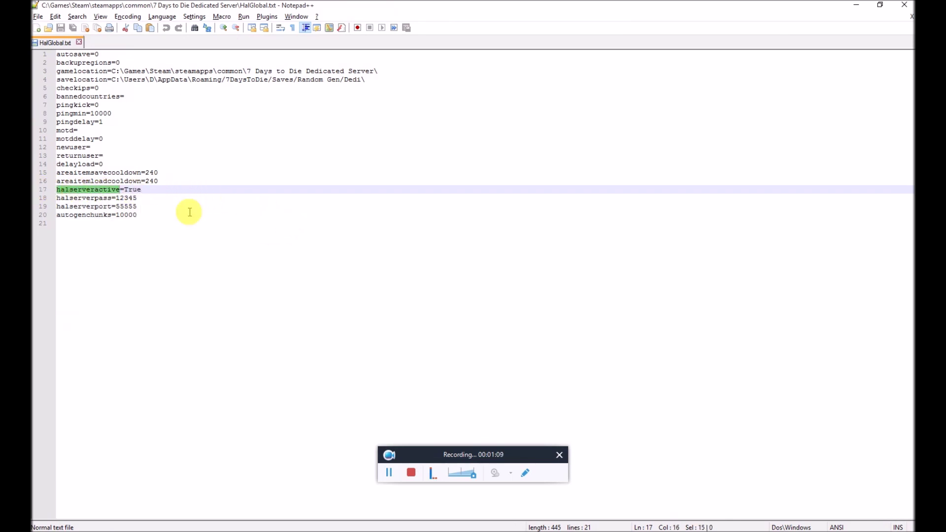
{"action": "double_click", "coordinate": [132, 189]}
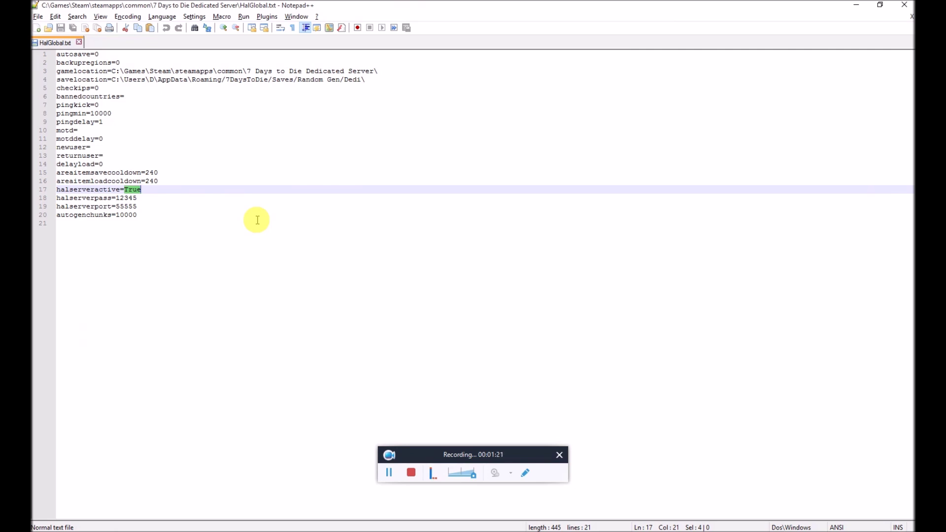
Inspect the server password value and the halserverport value 55555.
{"action": "key", "text": "Down"}
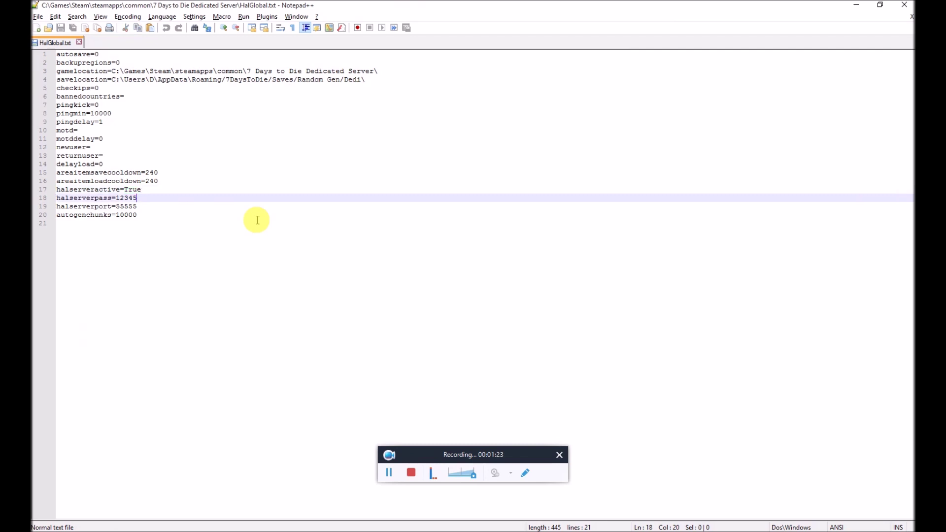
{"action": "key", "text": "ctrl+shift+Left"}
{"action": "key", "text": "Down"}
{"action": "key", "text": "ctrl+shift+Right"}
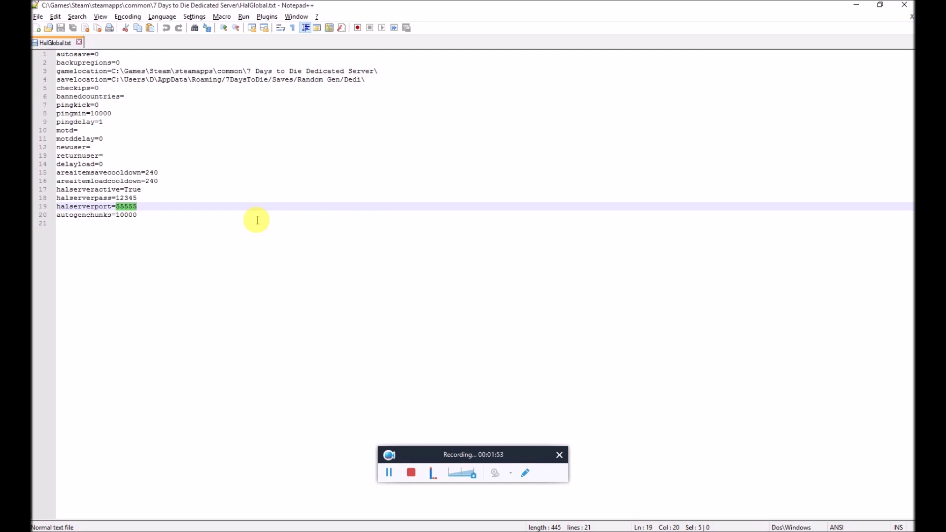
{"action": "key", "text": "Down"}
{"action": "key", "text": "ctrl+Left"}
{"action": "key", "text": "ctrl+Left"}
{"action": "key", "text": "ctrl+shift+Left"}
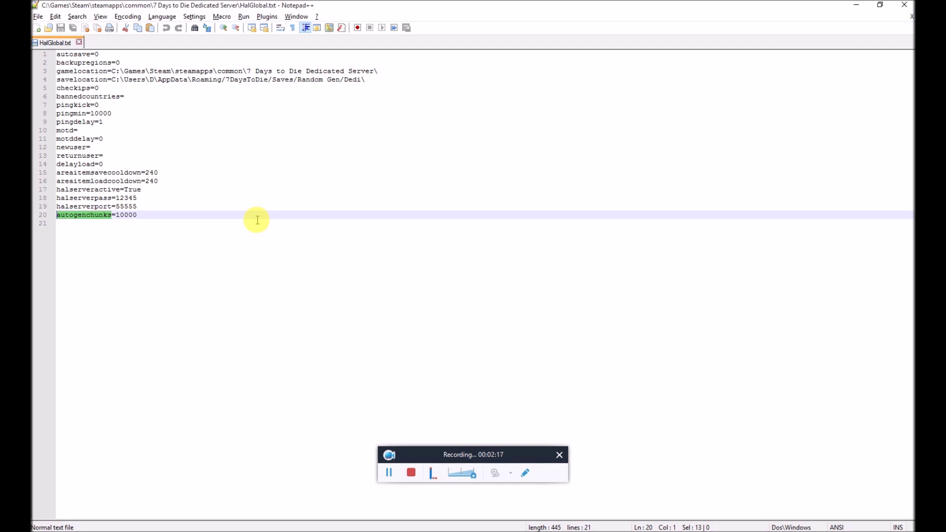
{"action": "key", "text": "Right"}
{"action": "key", "text": "Right"}
{"action": "key", "text": "shift+End"}
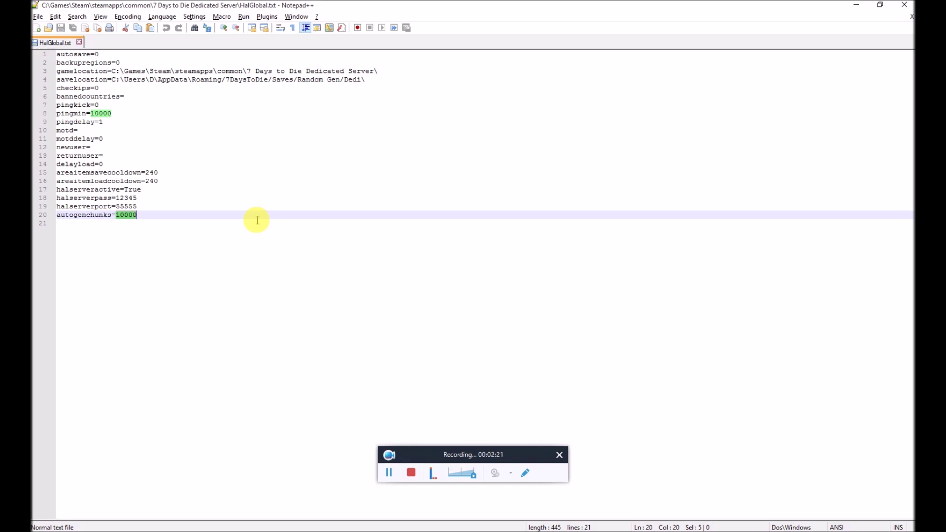
{"action": "left_click", "coordinate": [260, 140]}
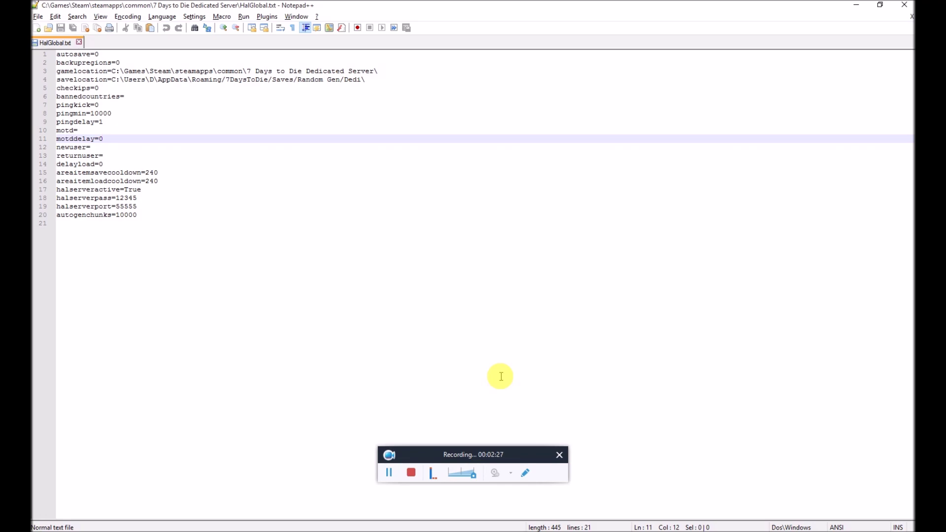
{"action": "left_click", "coordinate": [804, 529]}
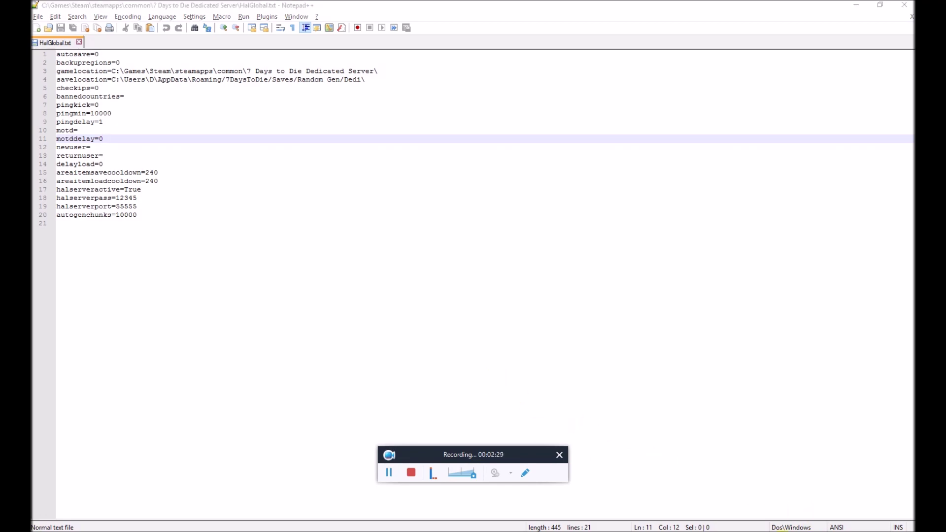
{"action": "left_click_drag", "start_coordinate": [749, 90], "coordinate": [606, 123]}
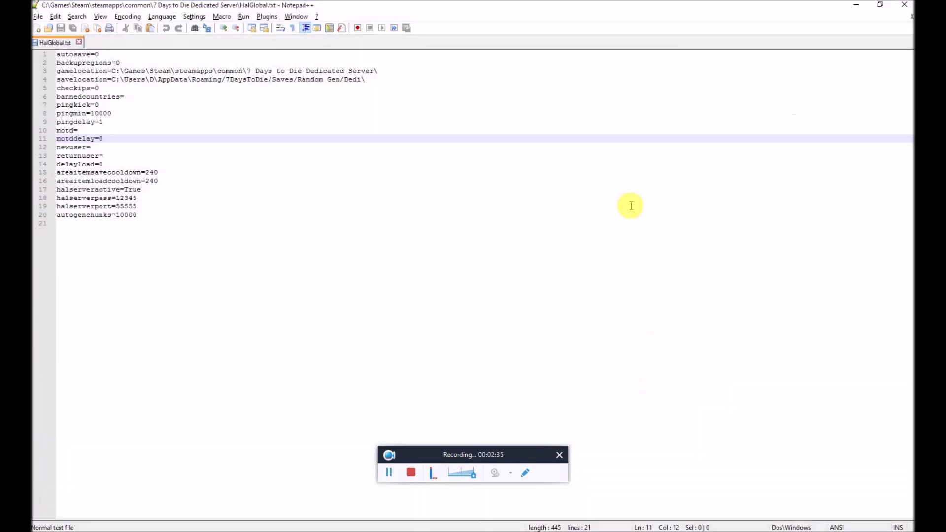
{"action": "key", "text": "Escape"}
Resume 7 Days To Die, check the player's position on the in-game map, then switch away.
{"action": "left_click_drag", "start_coordinate": [606, 116], "coordinate": [553, 17]}
{"action": "key", "text": "Escape"}
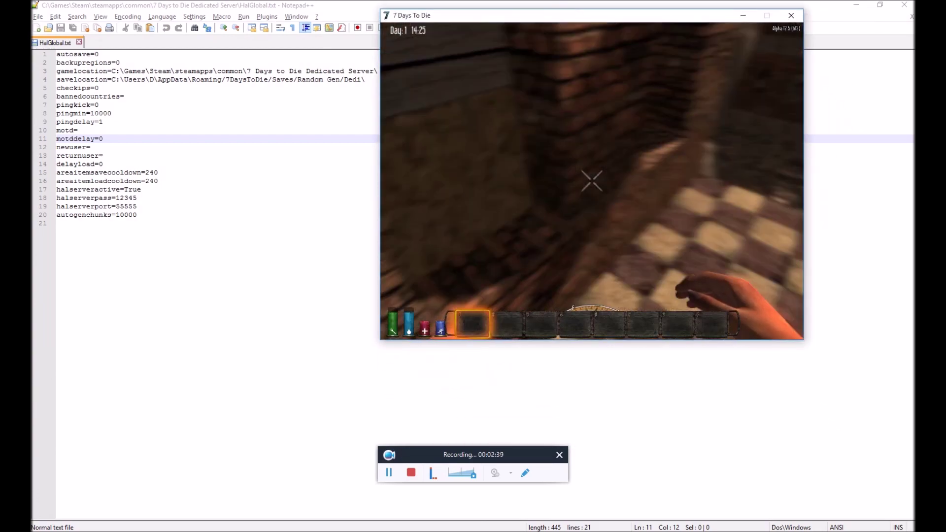
{"action": "key", "text": "m"}
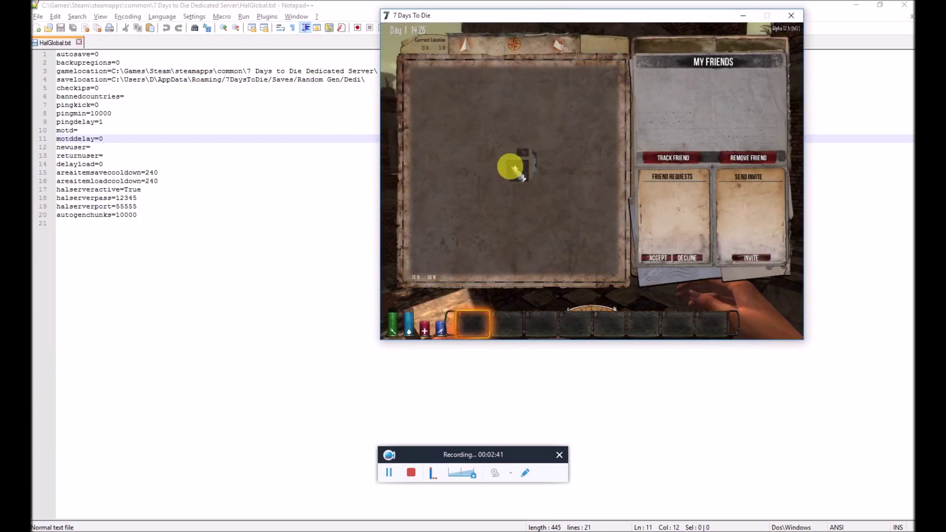
{"action": "mouse_move", "coordinate": [549, 156]}
{"action": "left_mouse_down"}
{"action": "mouse_move", "coordinate": [466, 272]}
{"action": "mouse_move", "coordinate": [466, 232]}
{"action": "mouse_move", "coordinate": [509, 152]}
{"action": "mouse_move", "coordinate": [450, 59]}
{"action": "mouse_move", "coordinate": [435, 159]}
{"action": "mouse_move", "coordinate": [375, 200]}
{"action": "mouse_move", "coordinate": [682, 137]}
{"action": "mouse_move", "coordinate": [566, 96]}
{"action": "mouse_move", "coordinate": [506, 168]}
{"action": "left_mouse_up"}
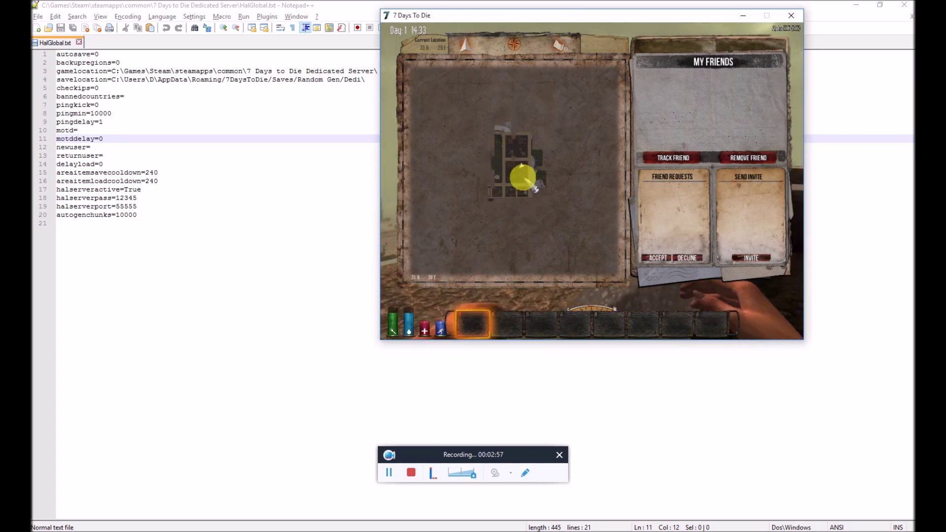
{"action": "key", "text": "alt+Tab"}
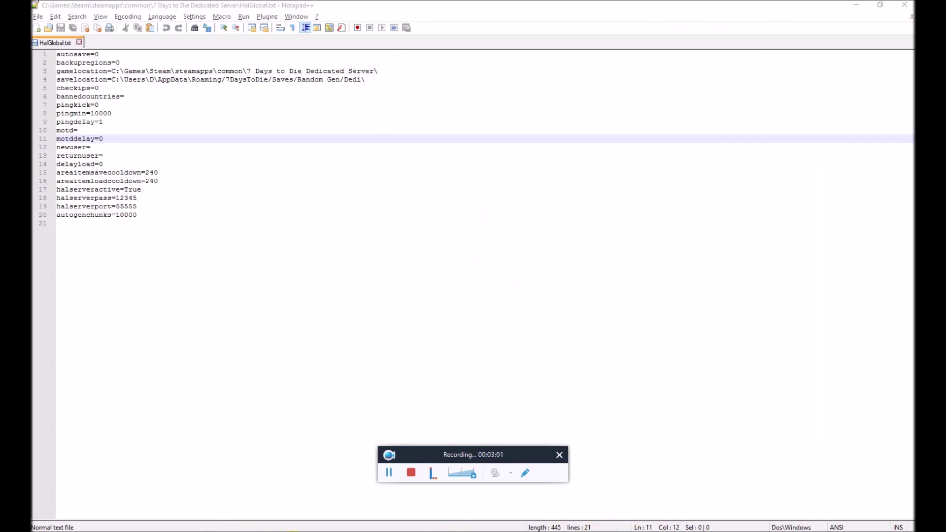
Launch SDTDEditor from Visual Studio to bring up the World Viewer window.
{"action": "key", "text": "alt+Tab"}
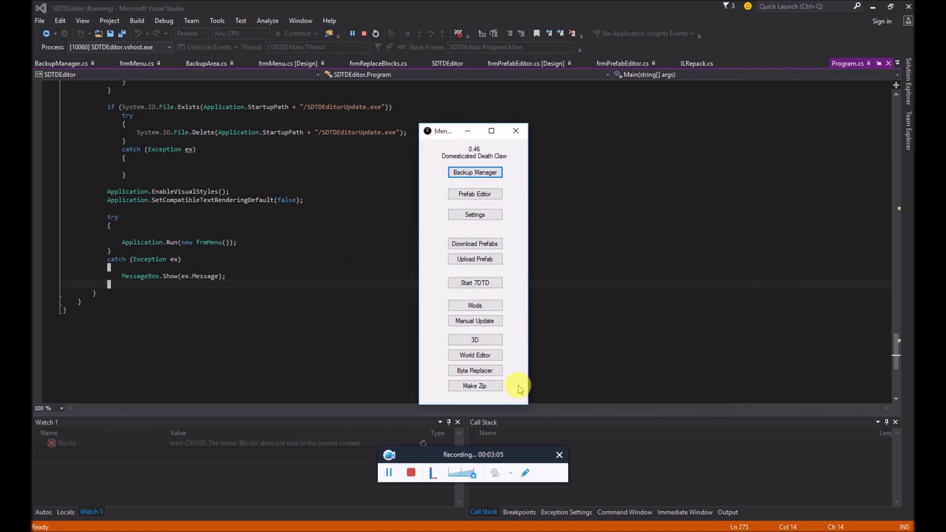
{"action": "left_click", "coordinate": [475, 356]}
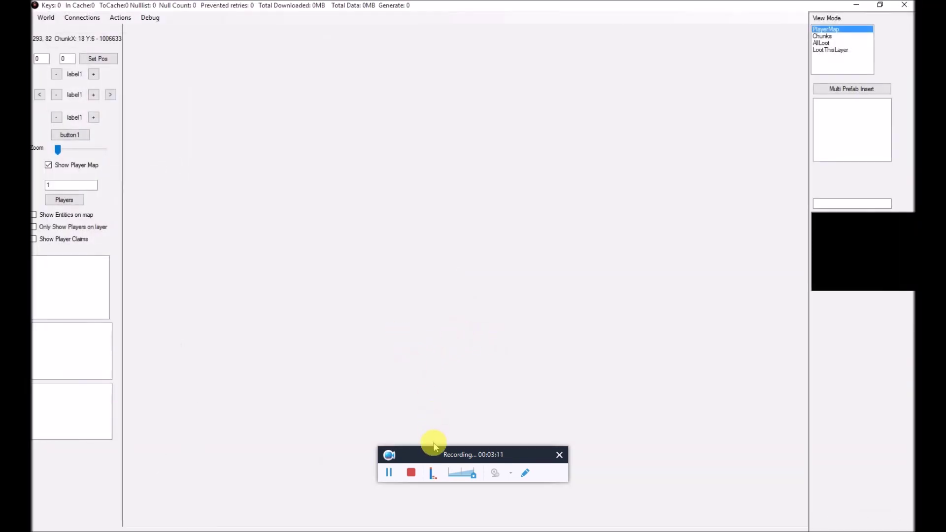
{"action": "left_click_drag", "start_coordinate": [557, 448], "coordinate": [899, 422]}
{"action": "left_click", "coordinate": [901, 425]}
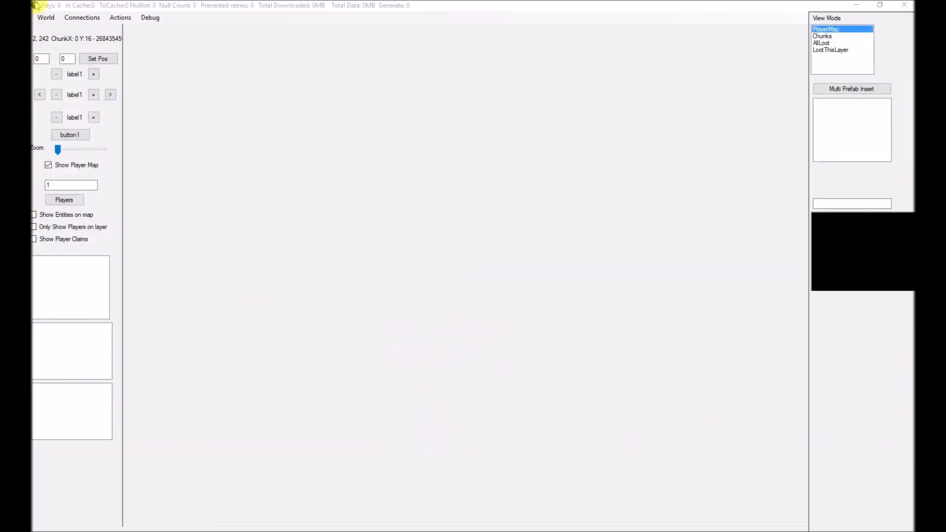
Add and save connection 'Test' for 192.168.1.111:55555 with the server password in Connection Manager.
{"action": "left_click", "coordinate": [83, 20]}
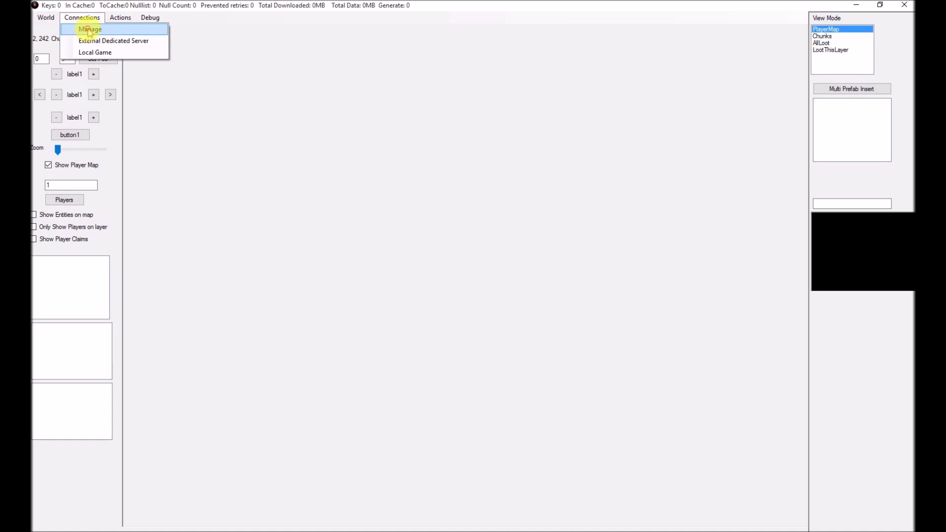
{"action": "left_click", "coordinate": [89, 30]}
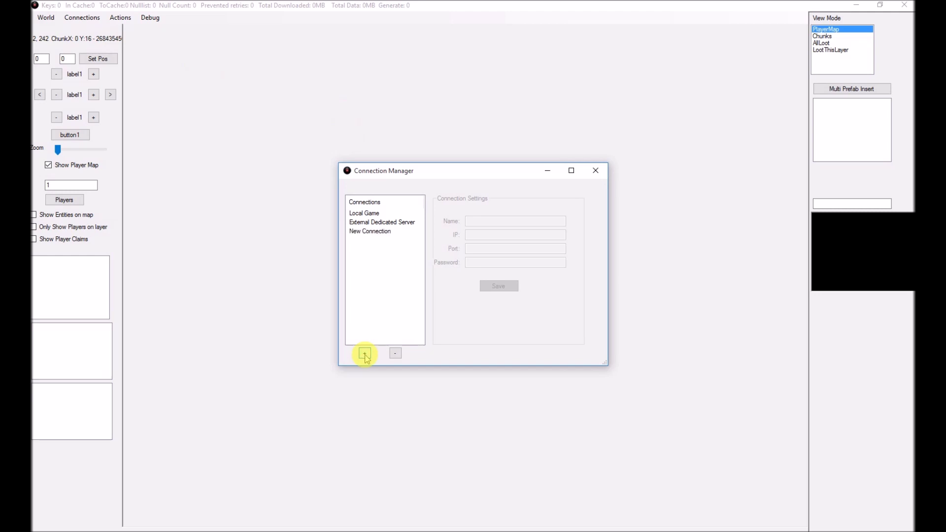
{"action": "left_click", "coordinate": [367, 232]}
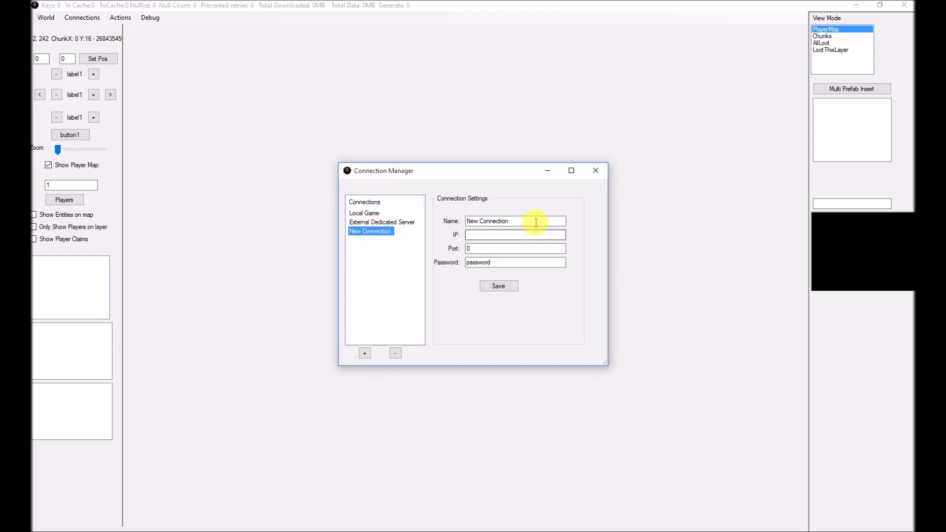
{"action": "left_click_drag", "start_coordinate": [539, 221], "coordinate": [408, 227]}
{"action": "type", "text": "Test"}
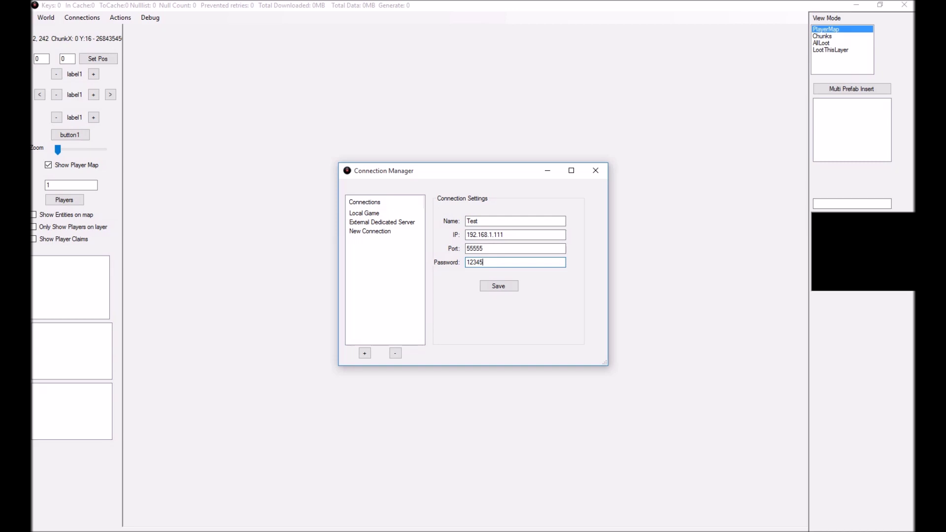
{"action": "left_click", "coordinate": [511, 287]}
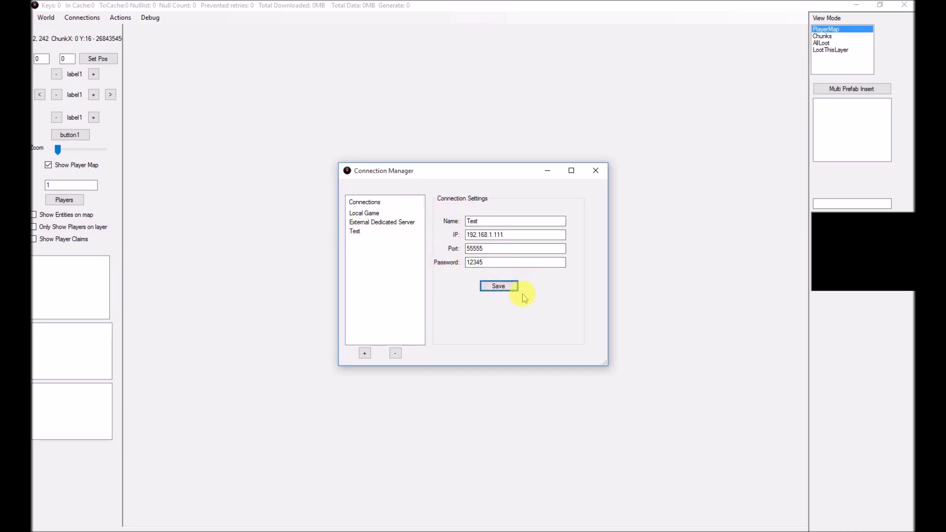
{"action": "left_click", "coordinate": [355, 233]}
{"action": "left_click", "coordinate": [597, 171]}
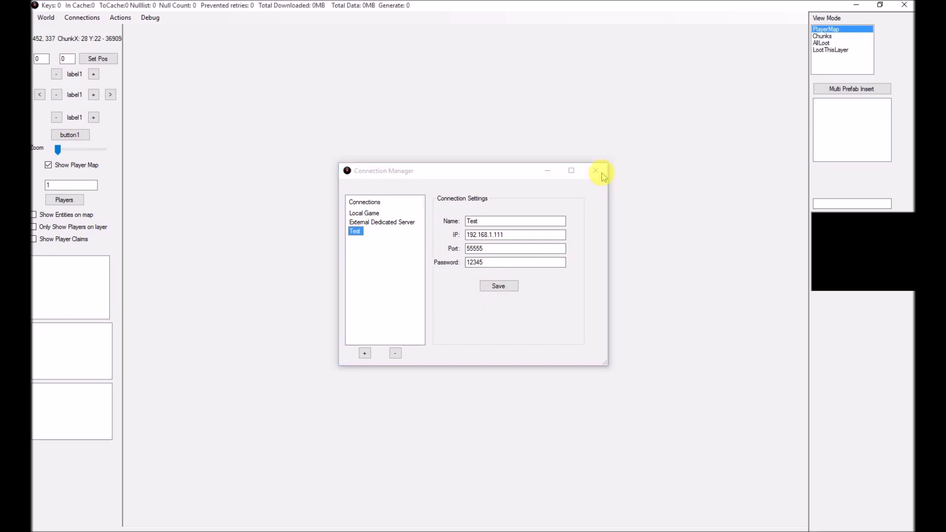
Connect to the Test server, pan the loaded terrain map, and select player HAL9000.
{"action": "left_click", "coordinate": [84, 18]}
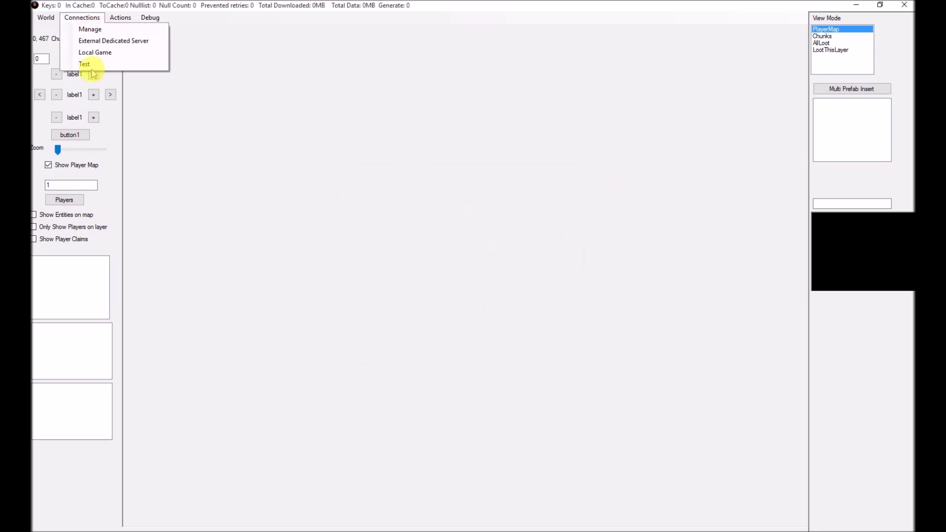
{"action": "left_click", "coordinate": [132, 70]}
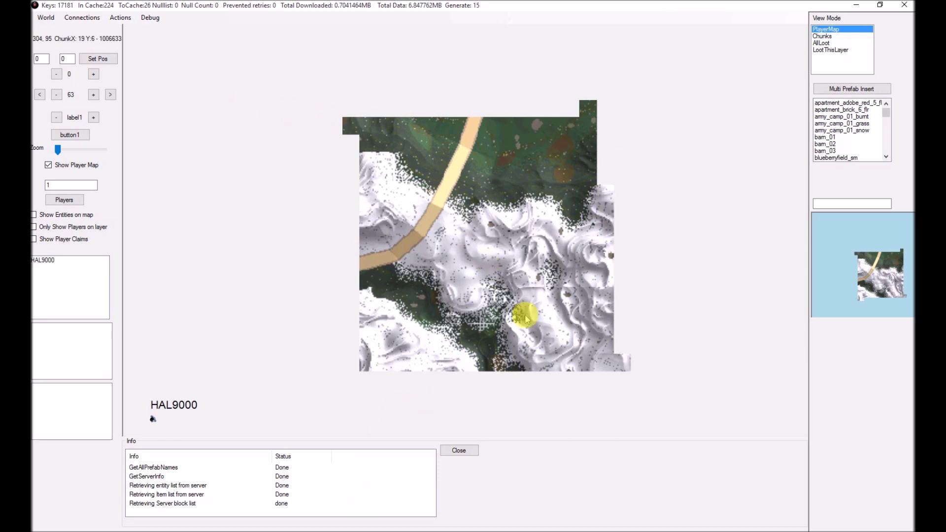
{"action": "left_click_drag", "start_coordinate": [353, 258], "coordinate": [507, 302]}
{"action": "left_click_drag", "start_coordinate": [452, 264], "coordinate": [497, 224]}
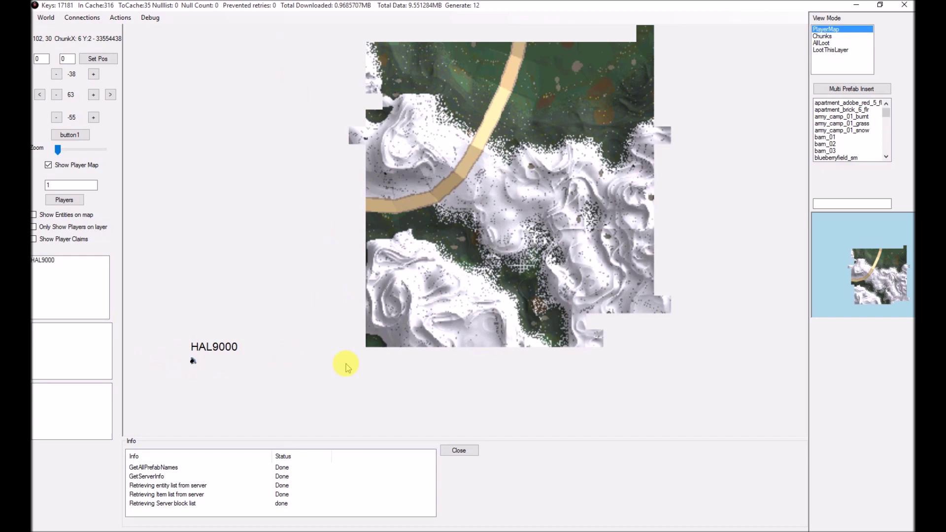
{"action": "left_click", "coordinate": [38, 261]}
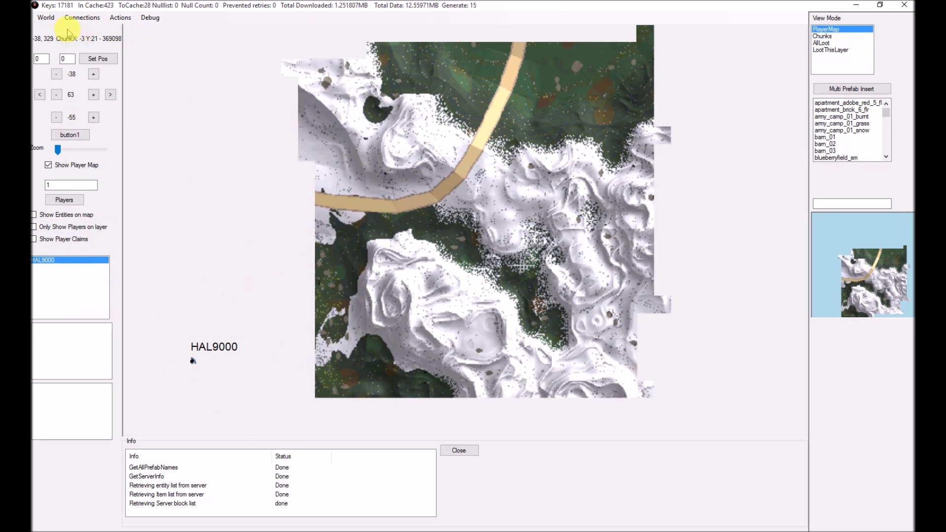
Use Set Pos to move the map, then raise the Zoom slider to show buildings around HAL9000.
{"action": "left_click", "coordinate": [39, 59]}
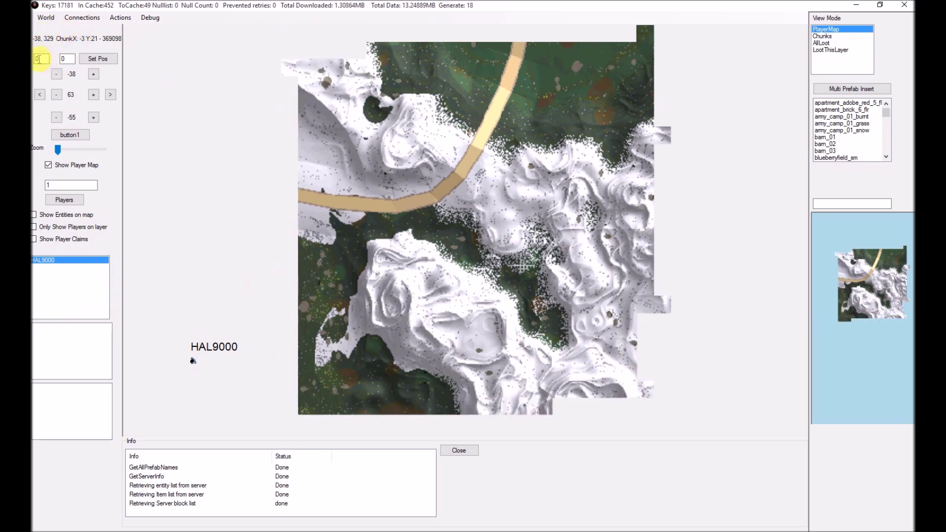
{"action": "left_click", "coordinate": [94, 59]}
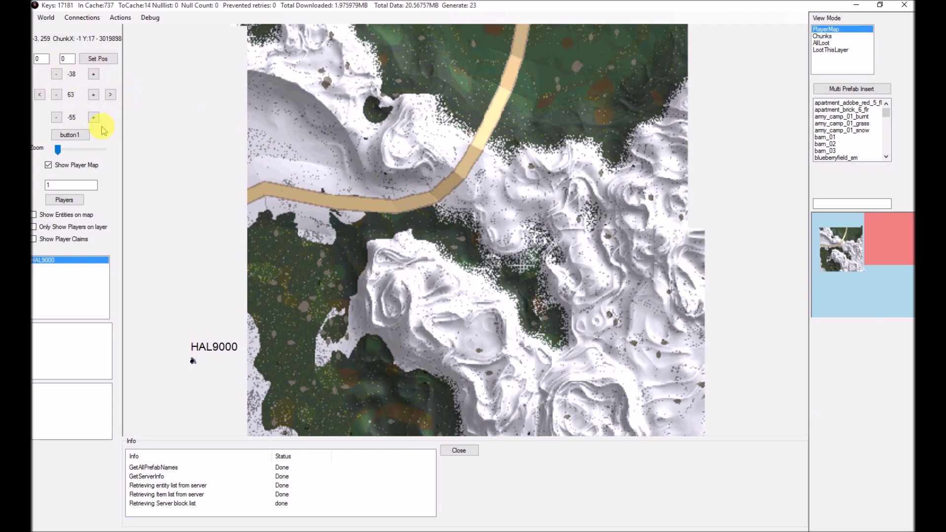
{"action": "left_click_drag", "start_coordinate": [401, 245], "coordinate": [408, 212]}
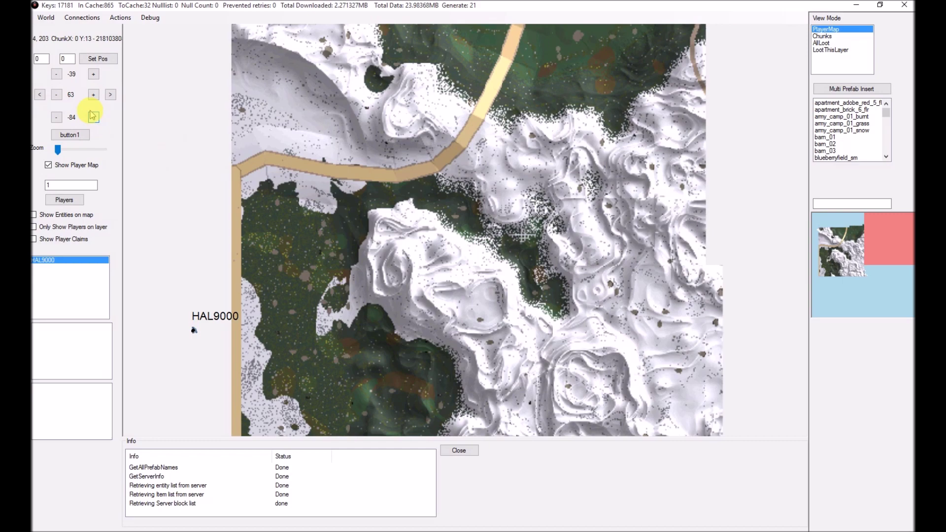
{"action": "mouse_move", "coordinate": [58, 149]}
{"action": "left_mouse_down"}
{"action": "mouse_move", "coordinate": [96, 147]}
{"action": "mouse_move", "coordinate": [51, 154]}
{"action": "left_mouse_up"}
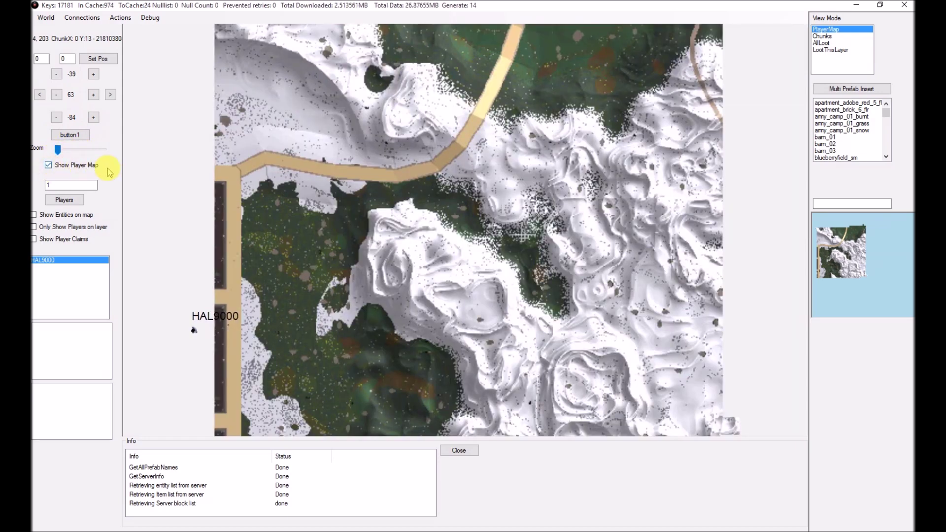
{"action": "left_click", "coordinate": [52, 186]}
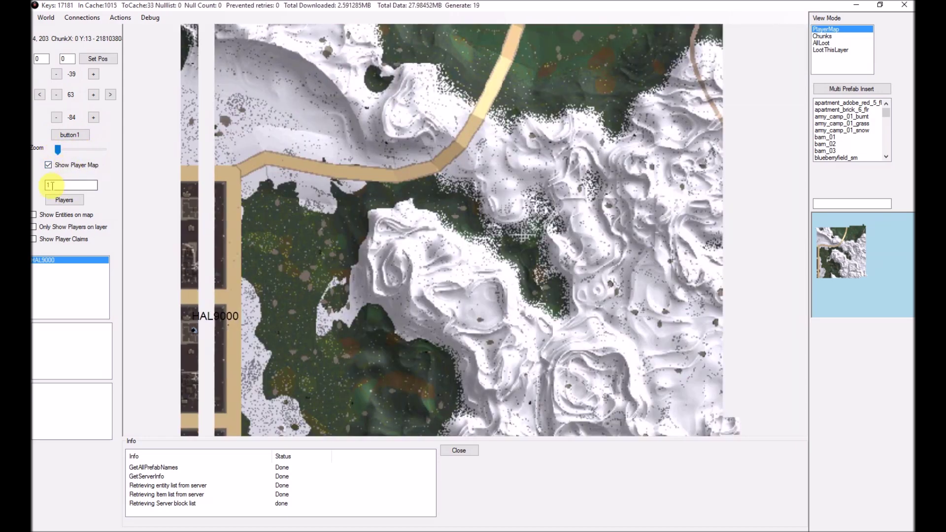